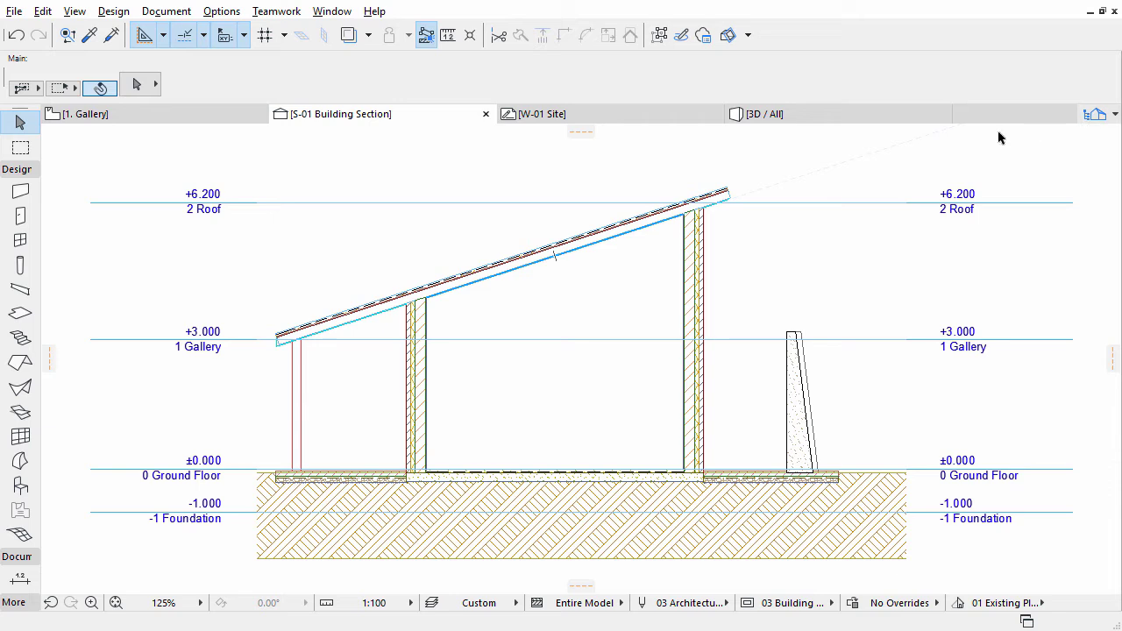
# - Activate the Beam tool in the 1. Gallery plan and pick up the parameters of one of the existing rafters
pyautogui.click(220, 129)
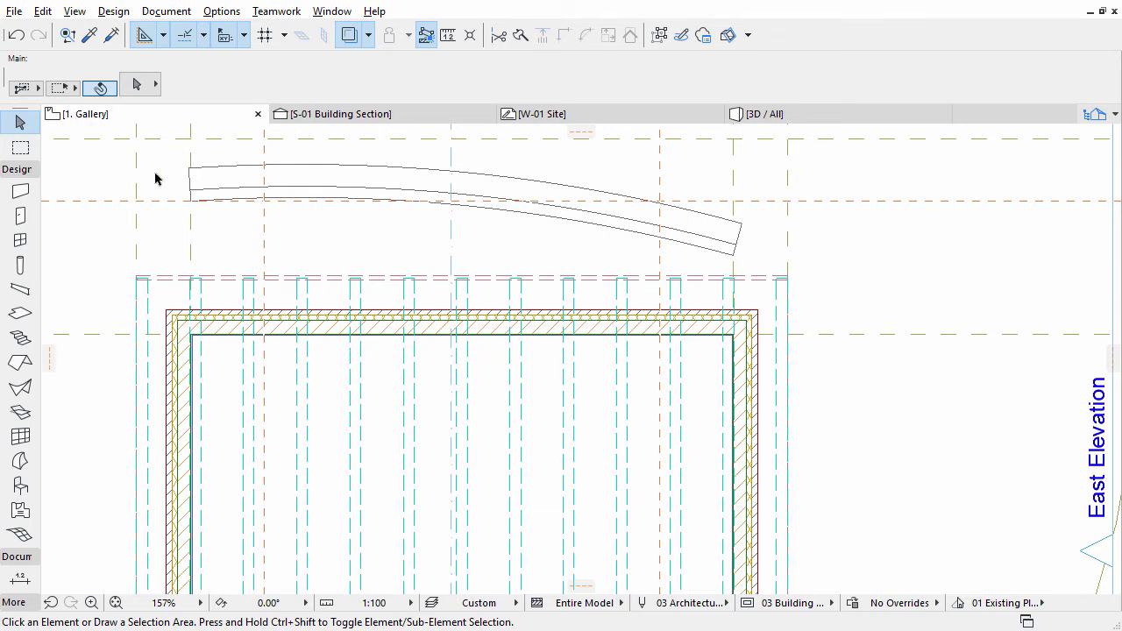
pyautogui.click(20, 295)
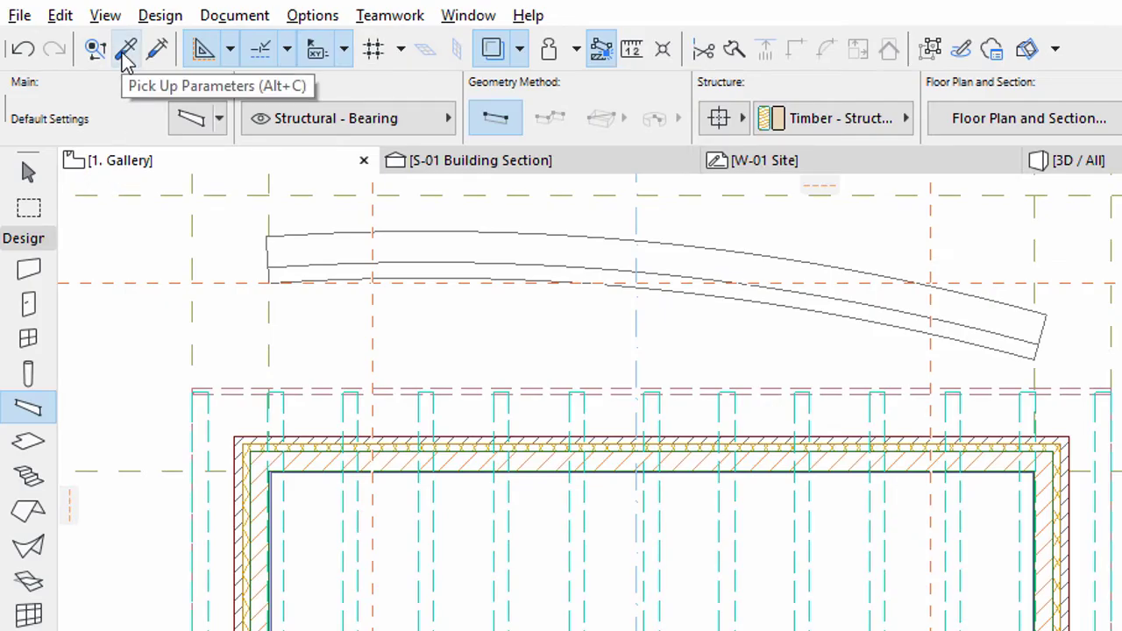
pyautogui.click(125, 53)
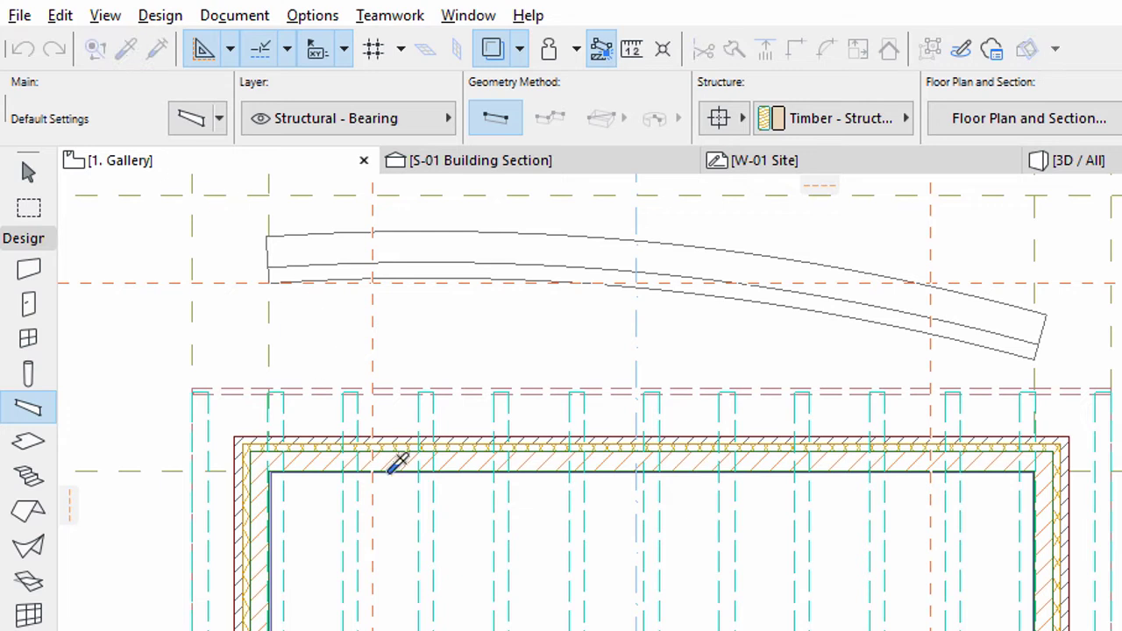
pyautogui.click(436, 520)
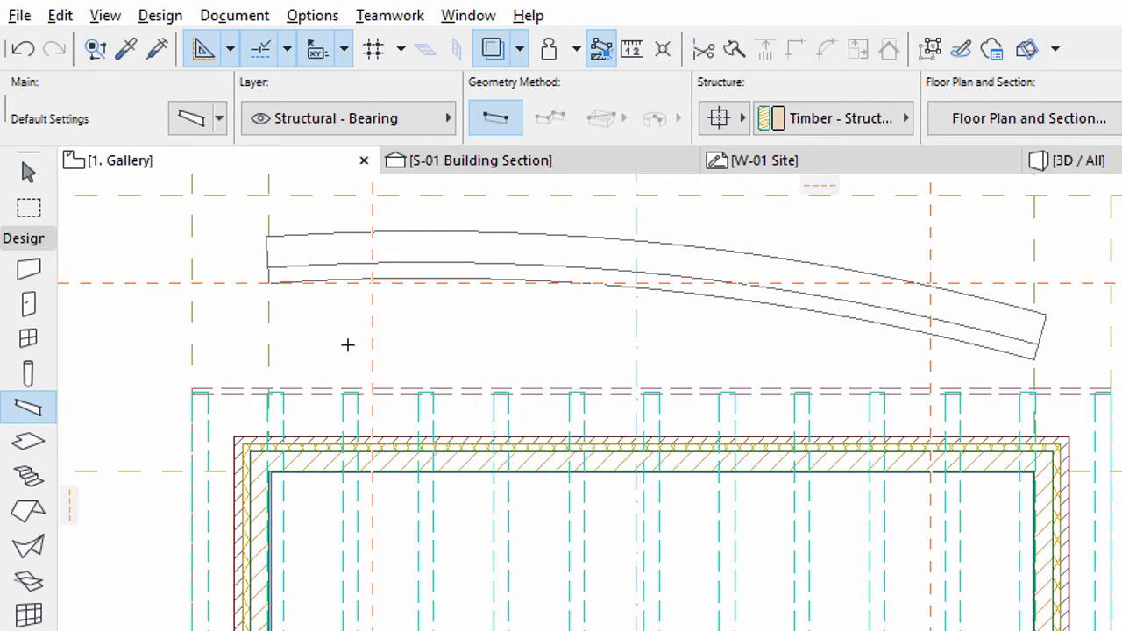
# - Set the default beam to Horizontal or Inclined with a reference axis offset of 0.00
pyautogui.click(189, 127)
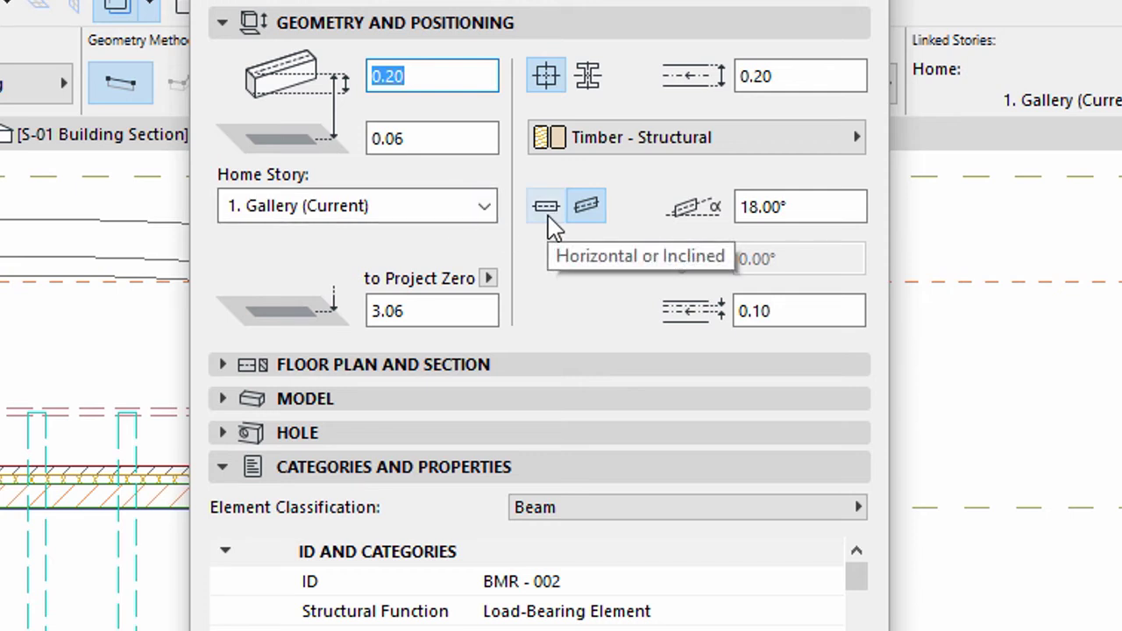
pyautogui.click(547, 213)
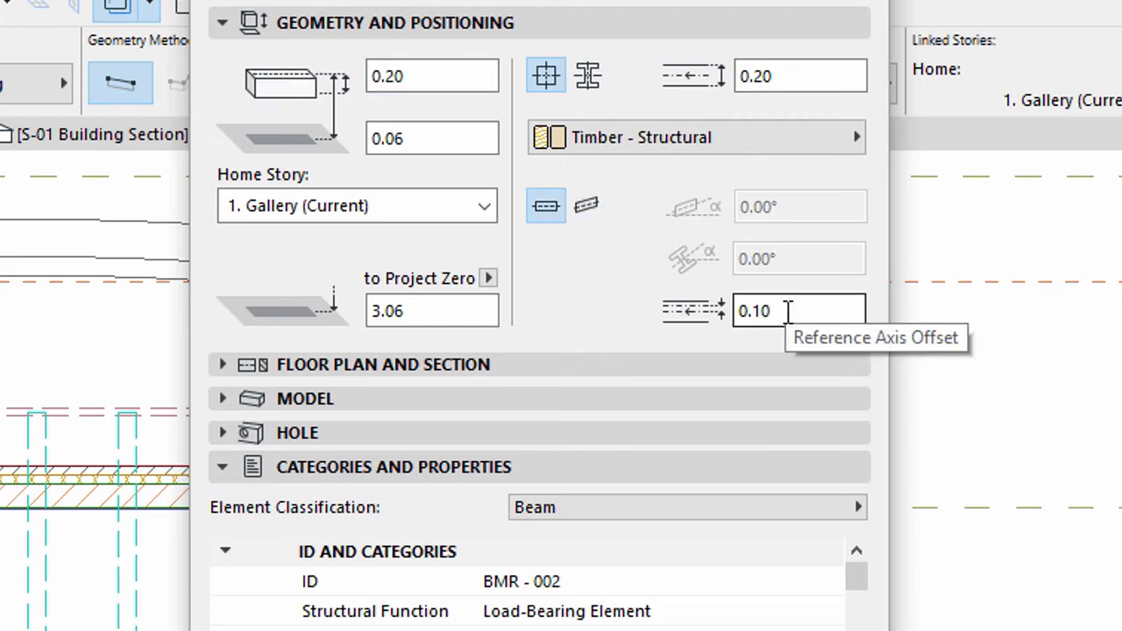
pyautogui.doubleClick(788, 311)
pyautogui.write('0')
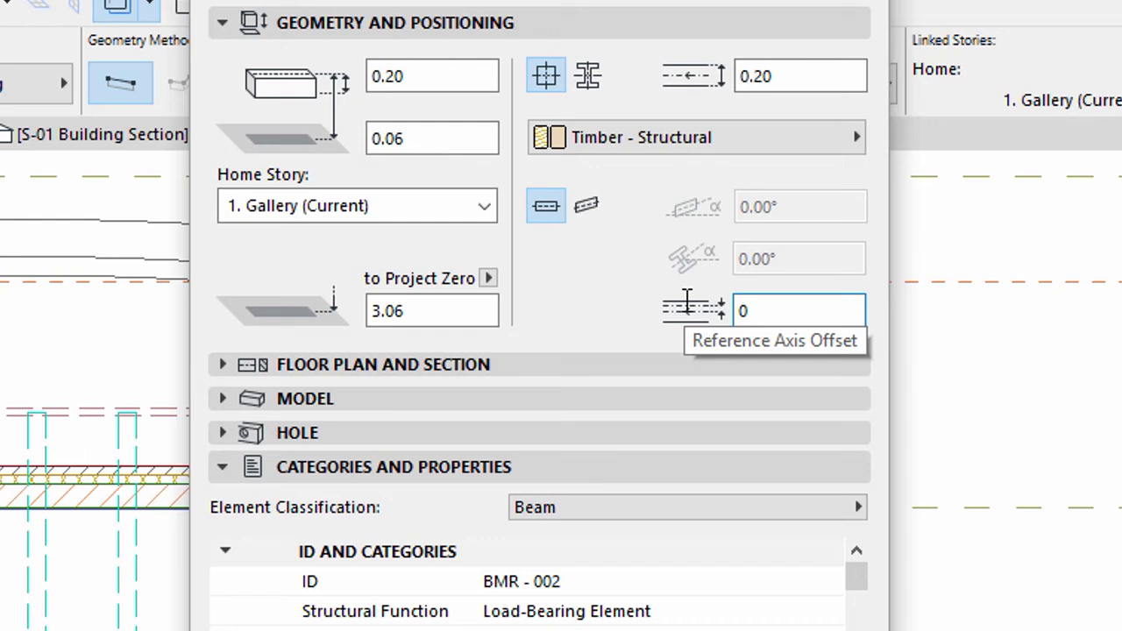
pyautogui.write('.00')
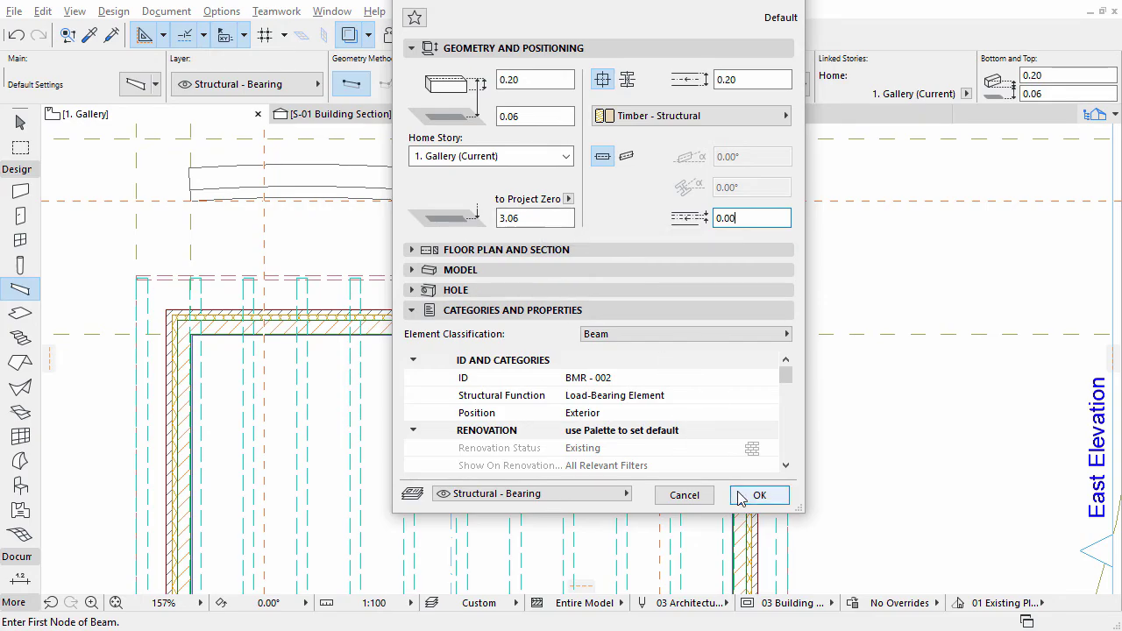
pyautogui.click(741, 496)
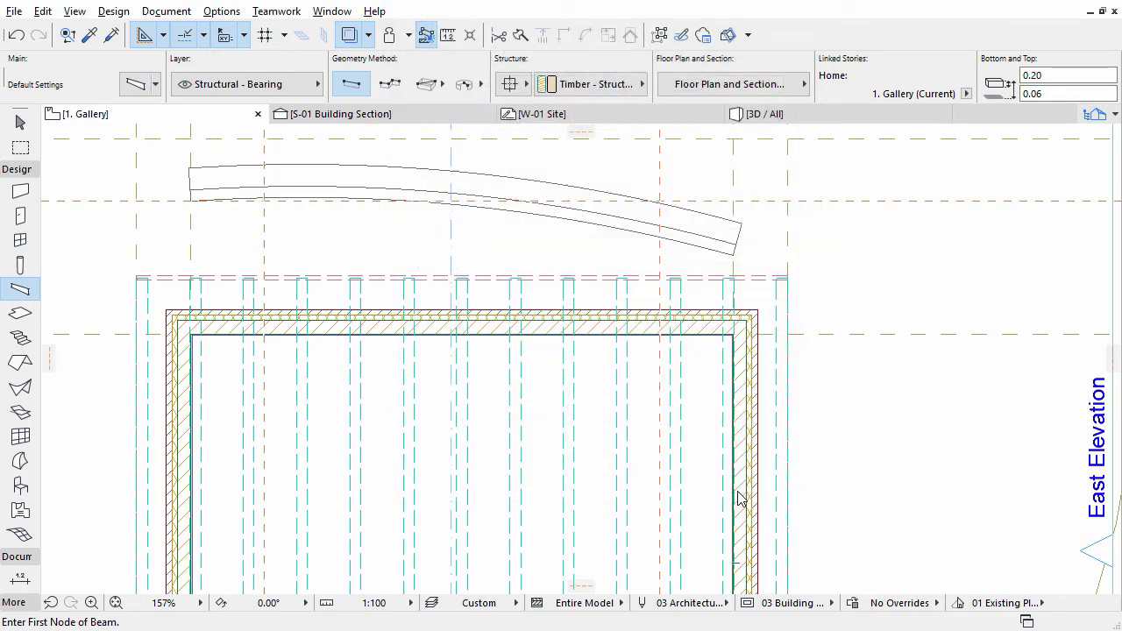
# - Place a 12.00 m beam across the full width of the tiled lower roof, along the guide line nearest its eave
pyautogui.scroll(-5, 604, 380)
pyautogui.scroll(6, 632, 431)
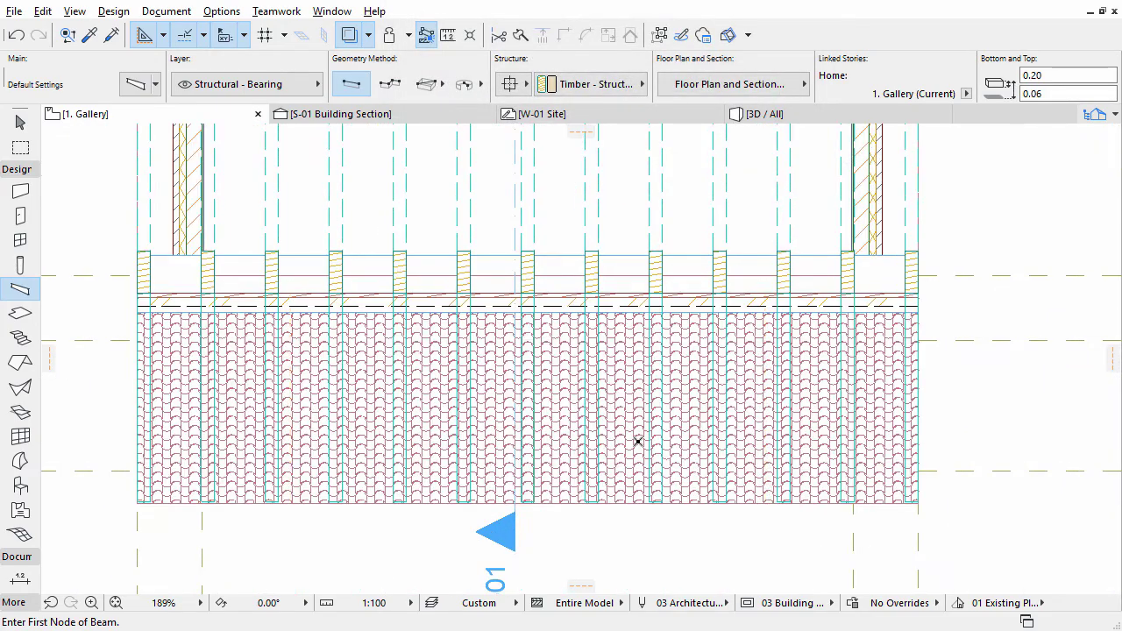
pyautogui.click(917, 473)
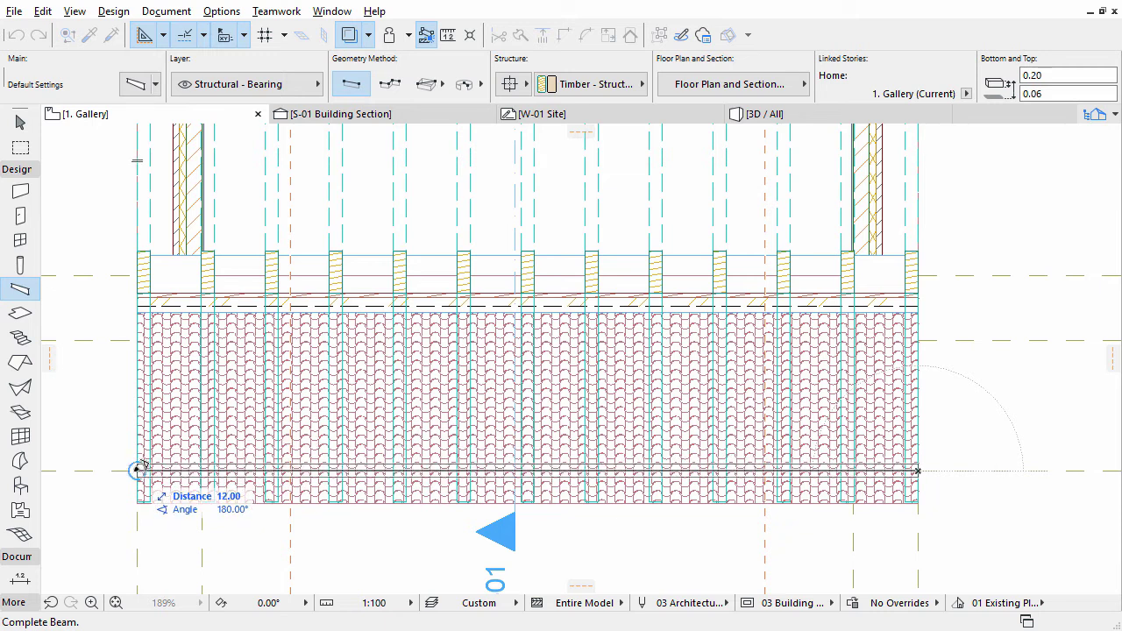
pyautogui.click(137, 471)
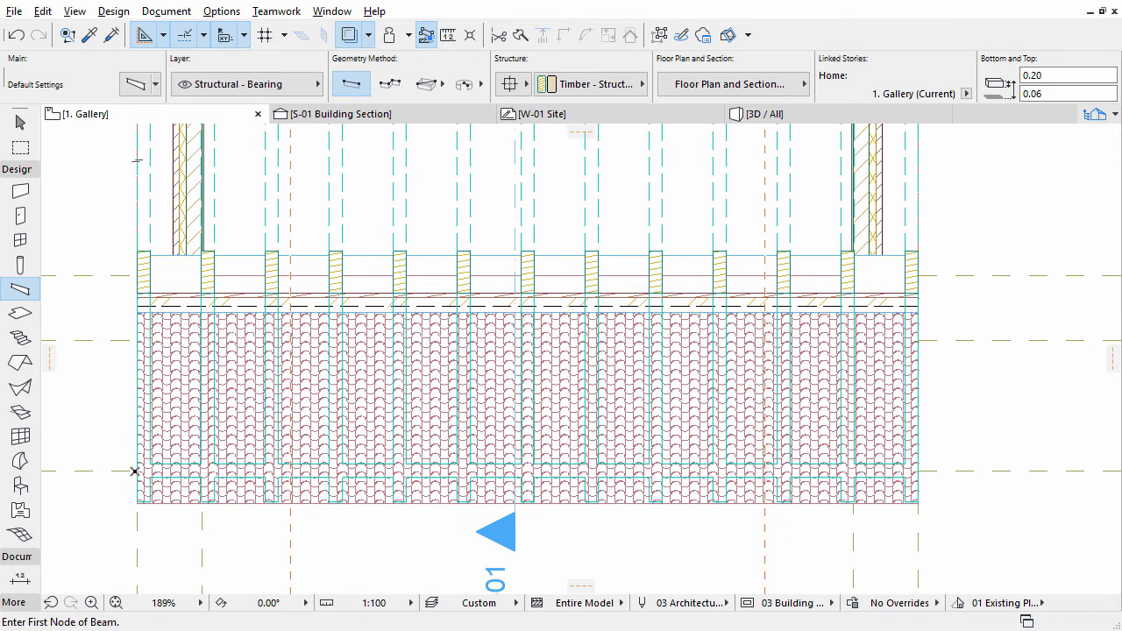
pyautogui.press('Escape')
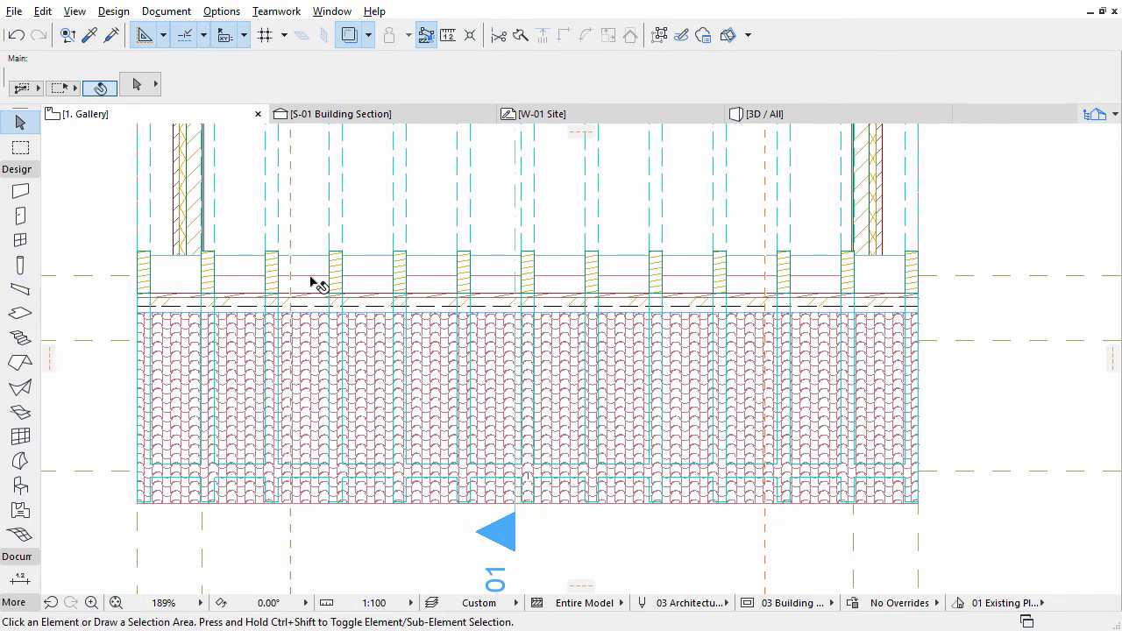
# - In the S-01 Building Section, copy the porch beam along the rafter's underside to the inner core edge of the lower wall
pyautogui.click(367, 119)
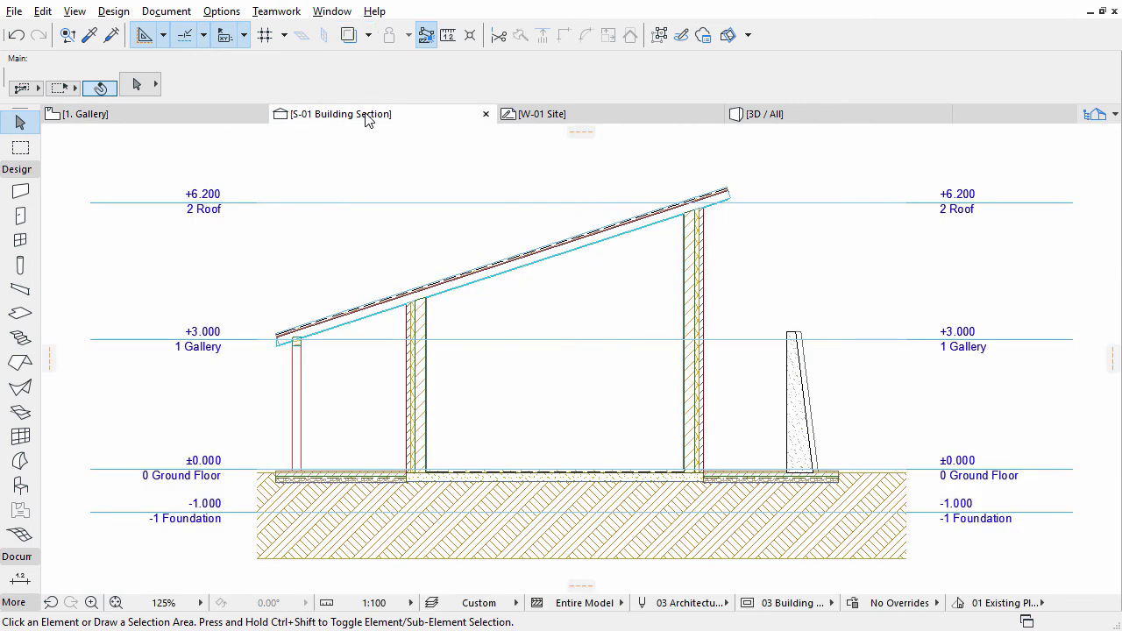
pyautogui.scroll(6, 291, 298)
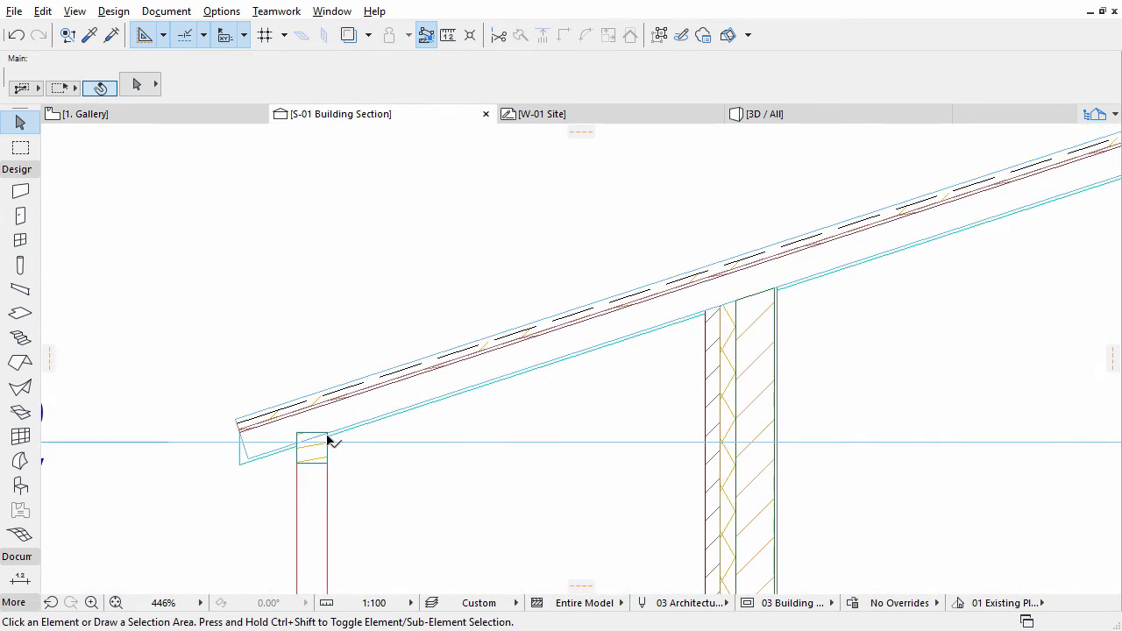
pyautogui.moveTo(323, 459)
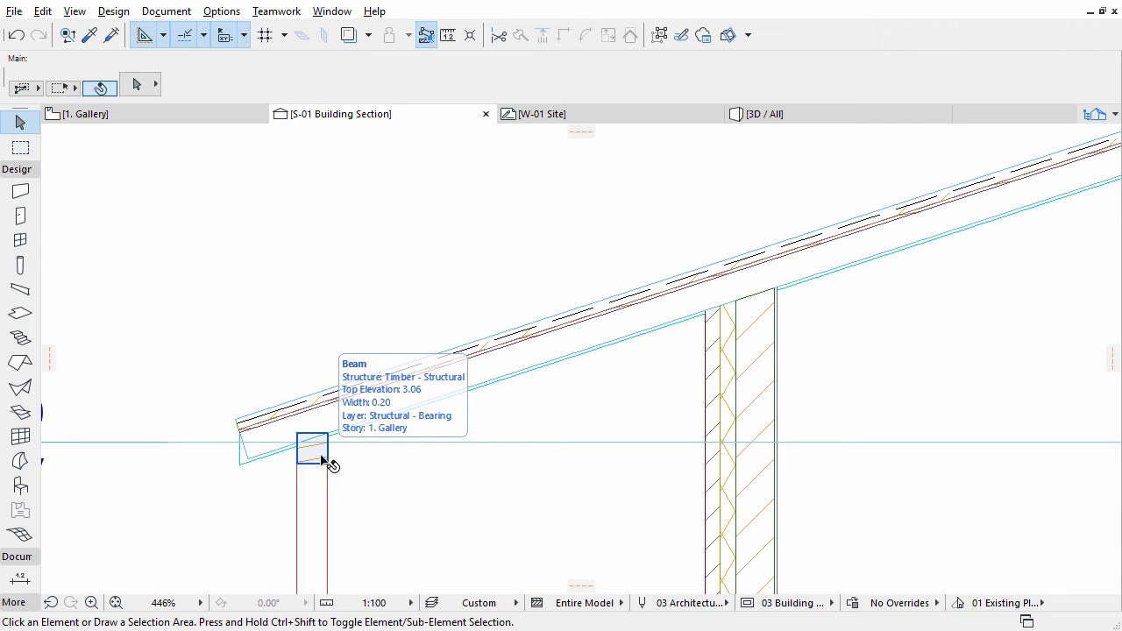
pyautogui.click(323, 459)
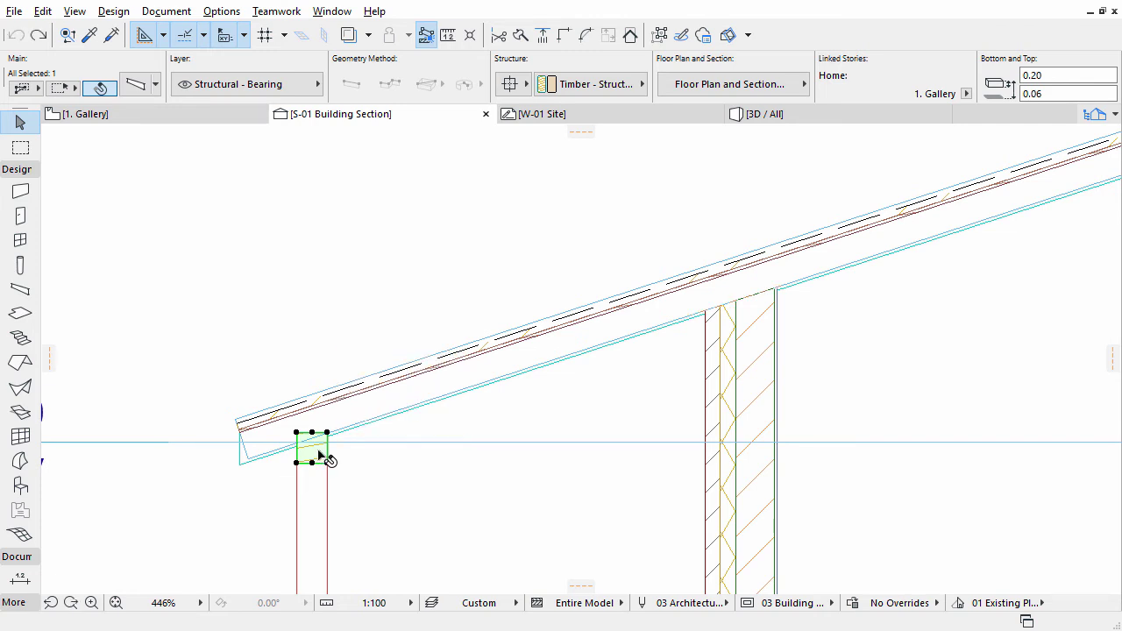
pyautogui.rightClick(323, 460)
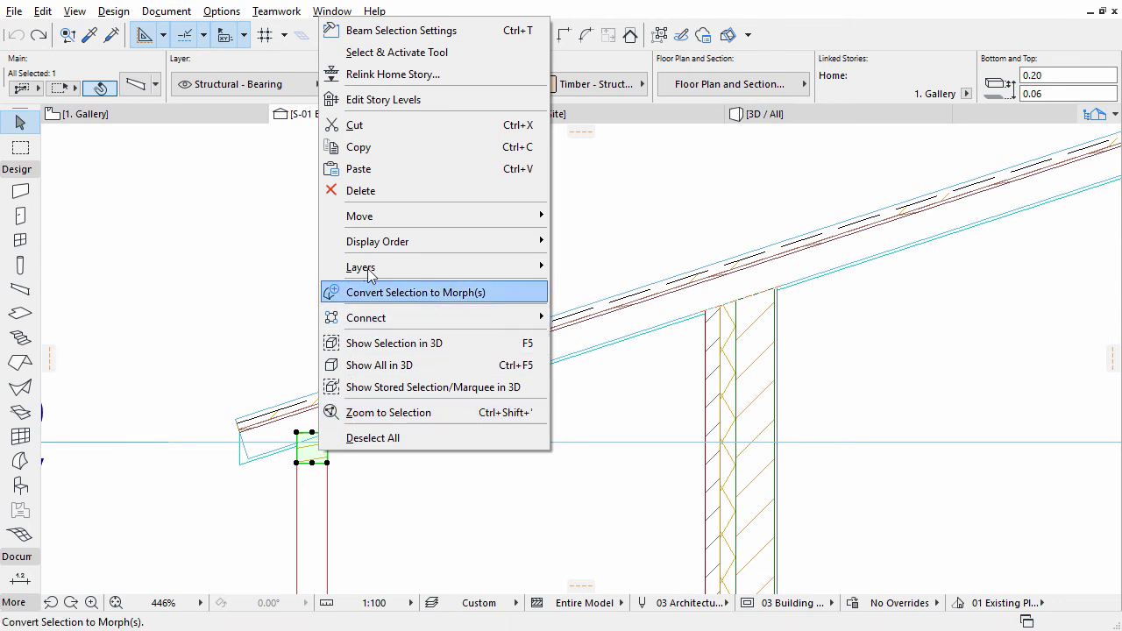
pyautogui.moveTo(384, 216)
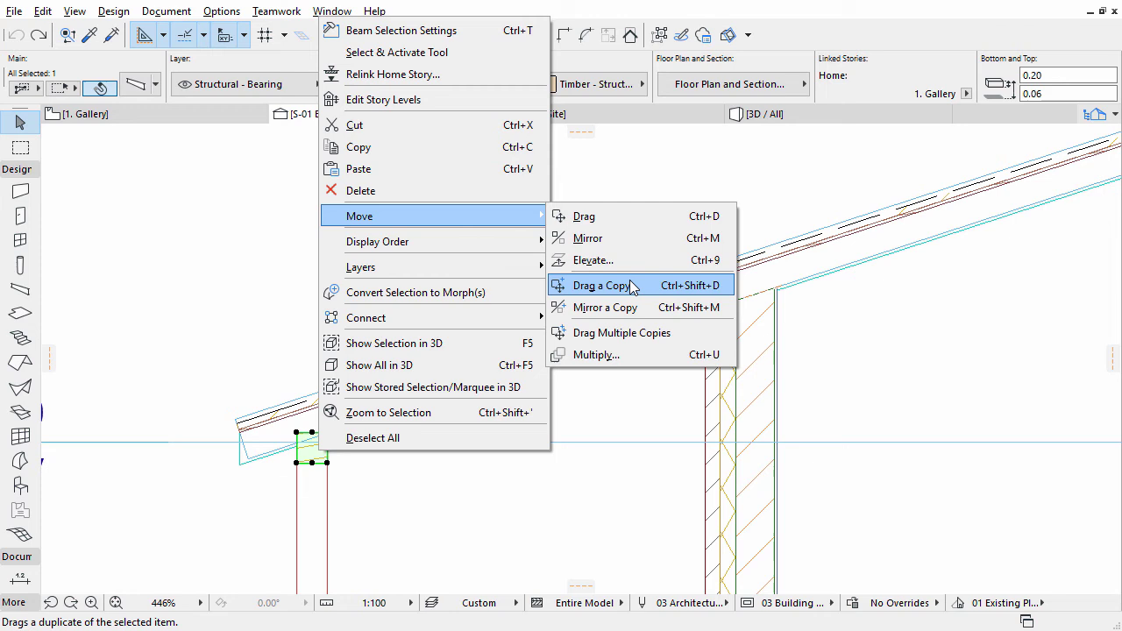
pyautogui.click(603, 286)
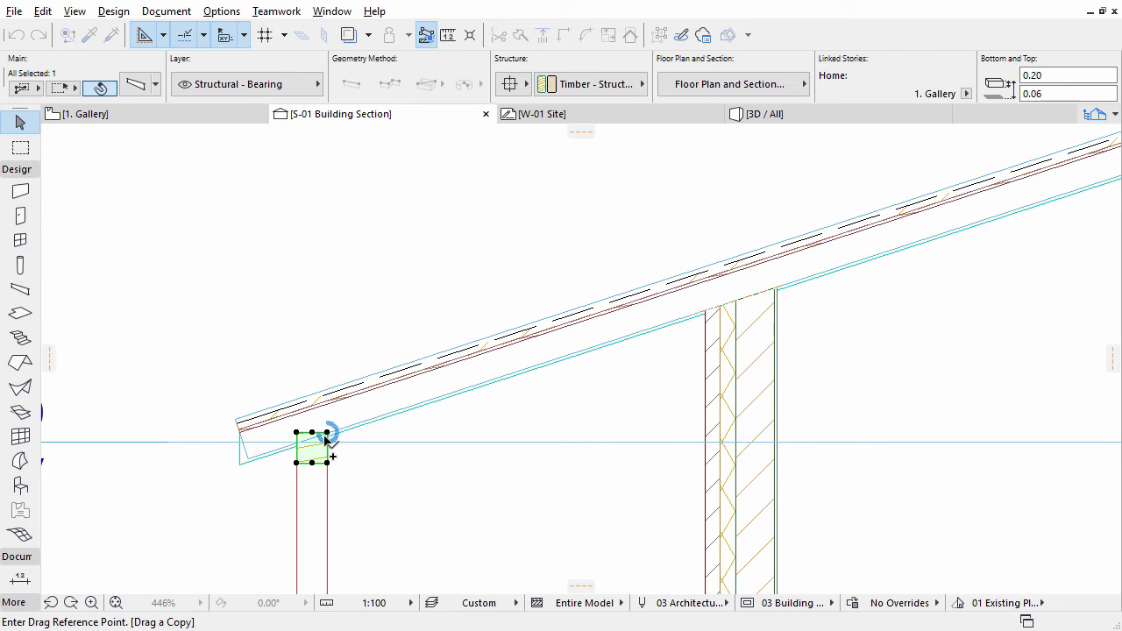
pyautogui.click(325, 439)
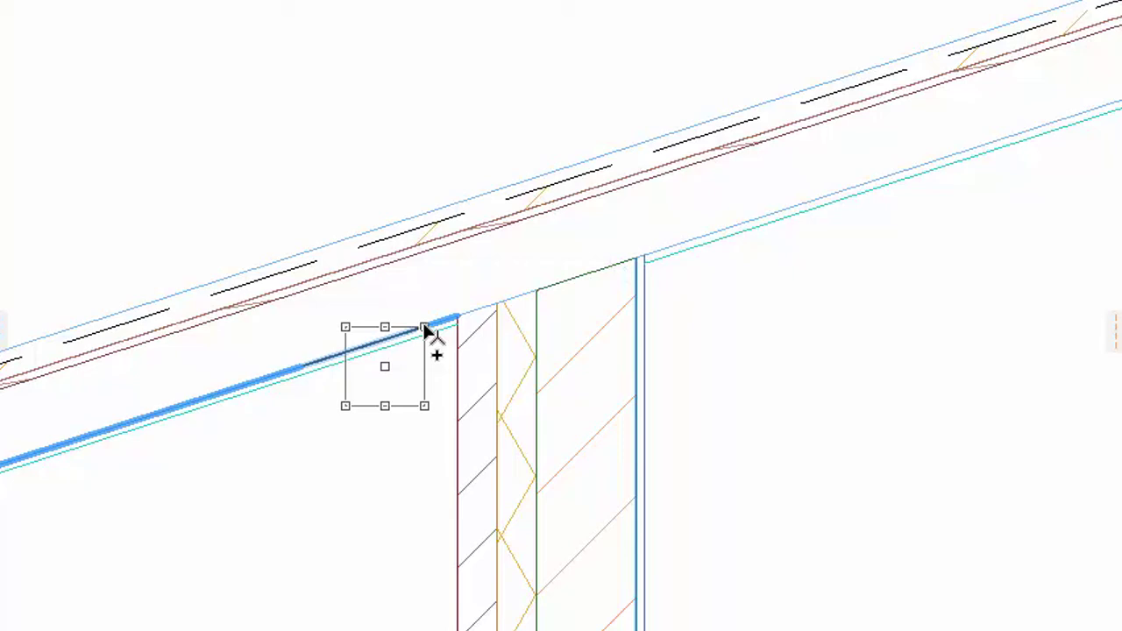
pyautogui.rightClick(424, 329)
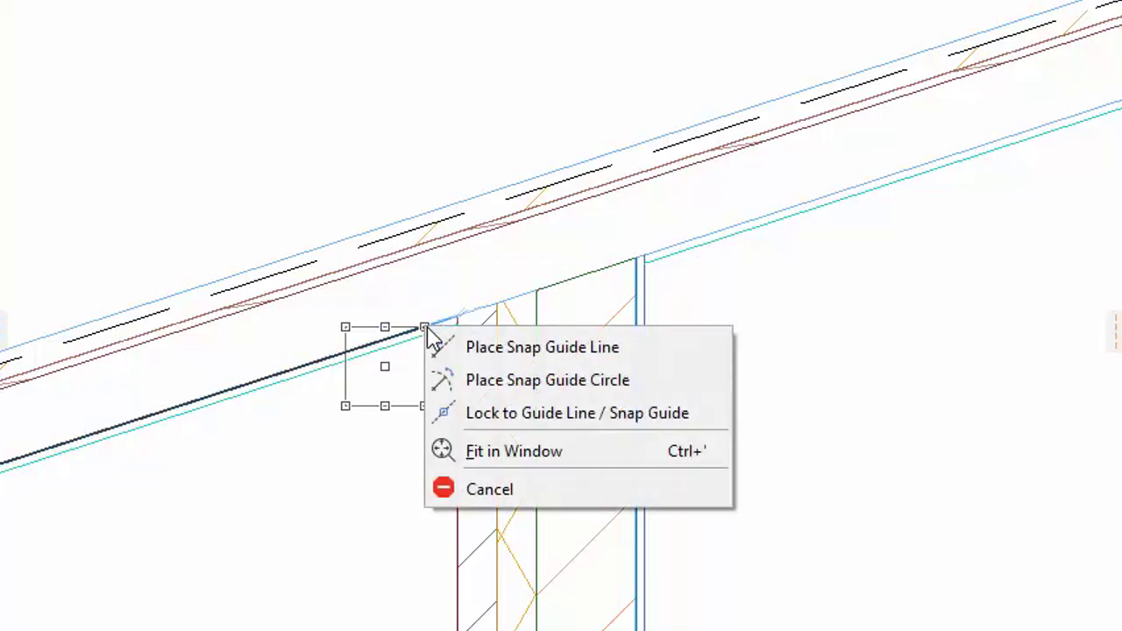
pyautogui.click(497, 423)
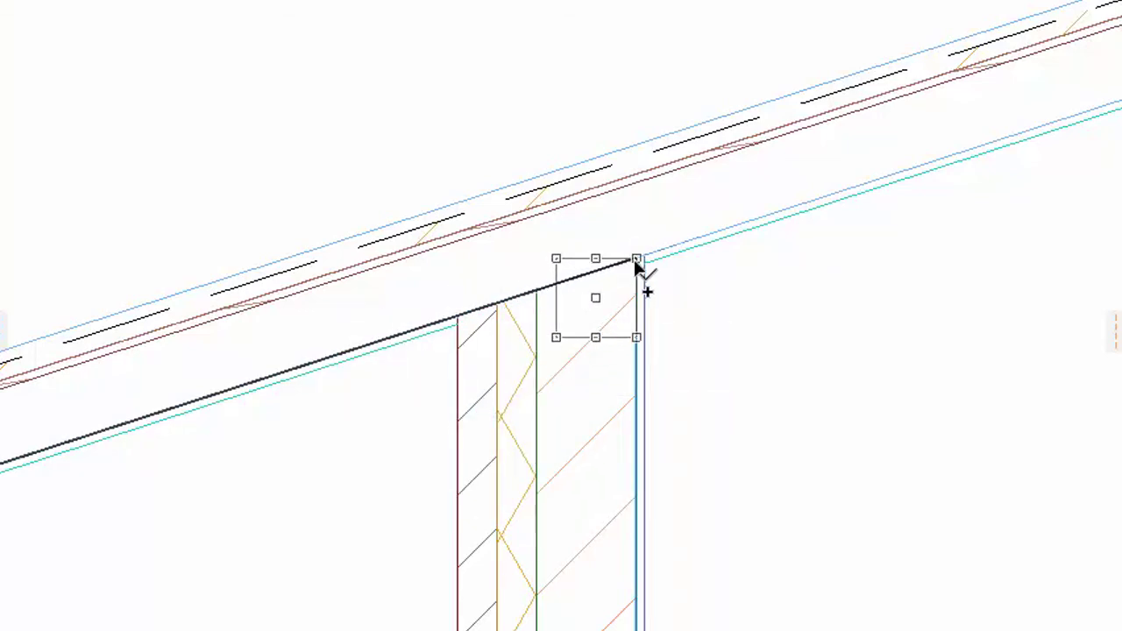
pyautogui.click(634, 260)
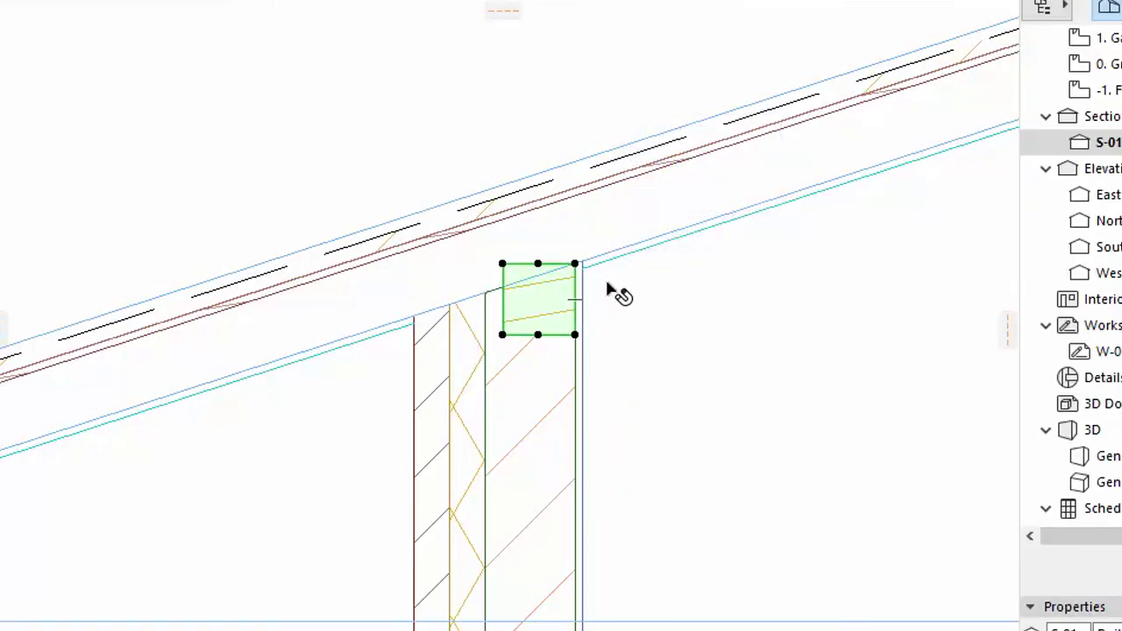
# - Copy the lower wall's beam along the rafter's underside to the outer edge of the higher wall's core
pyautogui.rightClick(609, 285)
pyautogui.moveTo(664, 394)
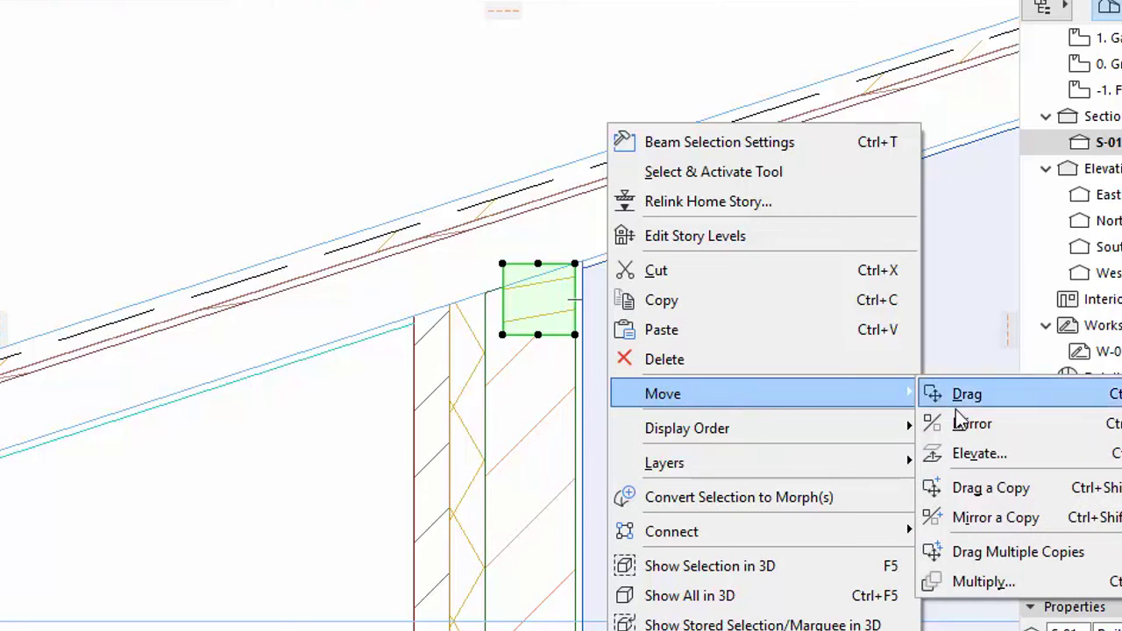
pyautogui.click(1030, 490)
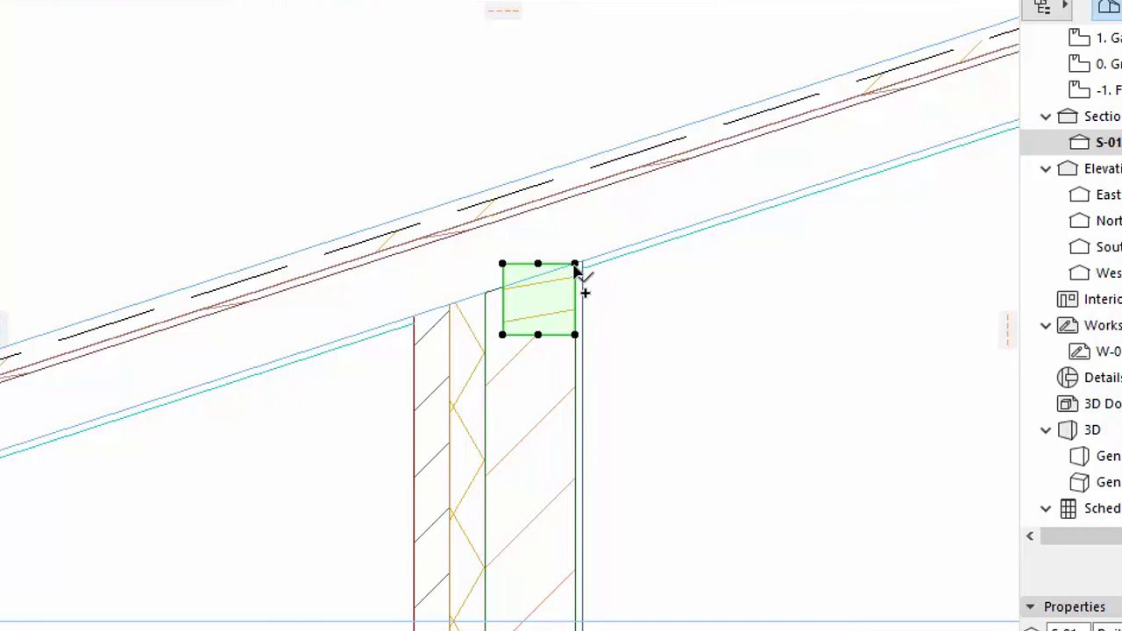
pyautogui.click(575, 265)
pyautogui.scroll(-3, 571, 270)
pyautogui.moveTo(575, 272)
pyautogui.mouseDown(button='middle')
pyautogui.moveTo(345, 388)
pyautogui.moveTo(55, 476)
pyautogui.moveTo(7, 471)
pyautogui.mouseUp(button='middle')
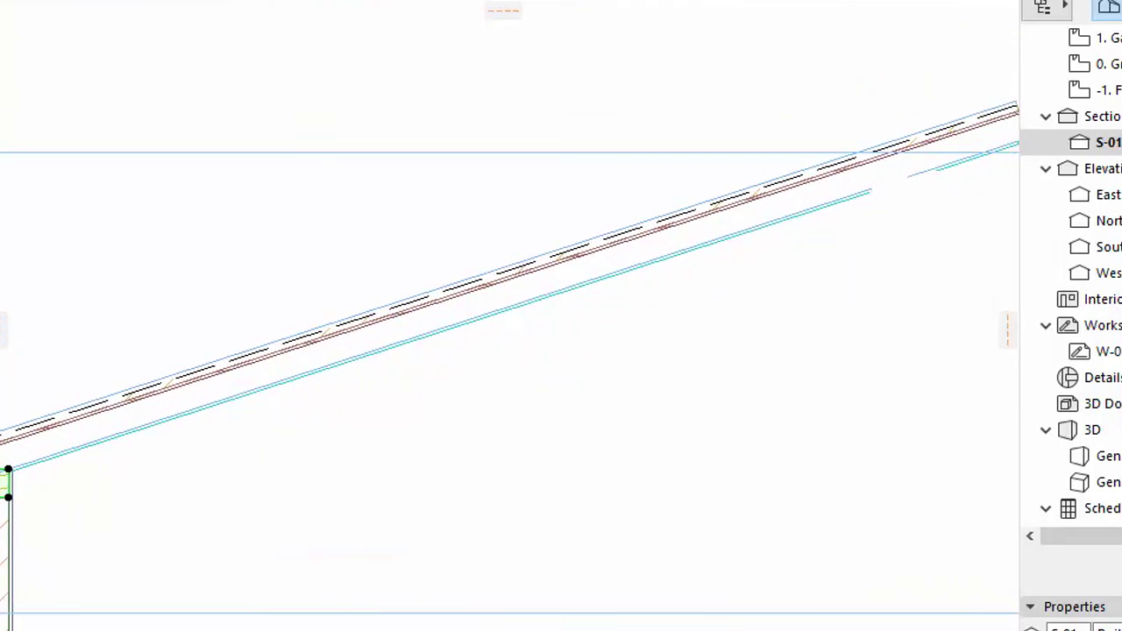
pyautogui.moveTo(608, 448)
pyautogui.mouseDown(button='middle')
pyautogui.moveTo(470, 504)
pyautogui.moveTo(275, 541)
pyautogui.mouseUp(button='middle')
pyautogui.scroll(3, 539, 328)
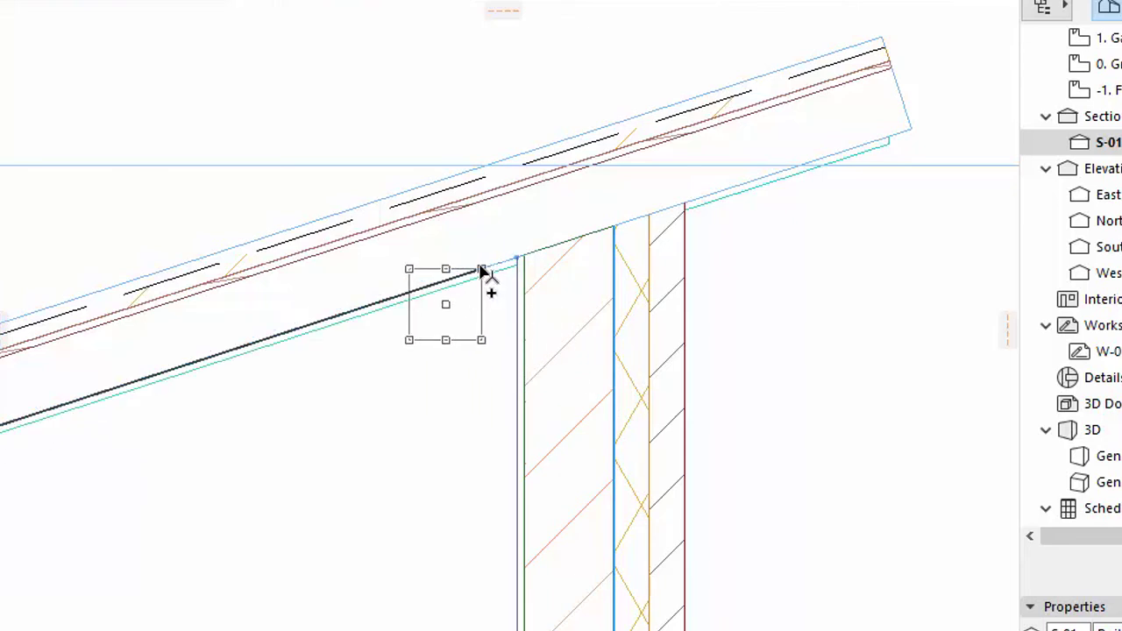
pyautogui.rightClick(481, 272)
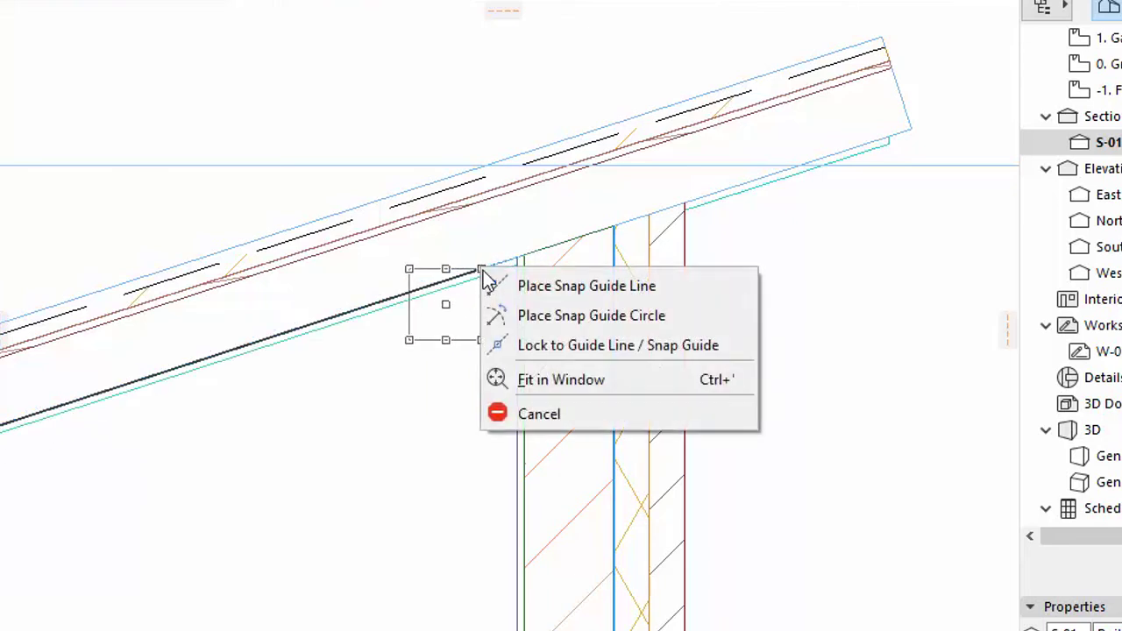
pyautogui.click(511, 347)
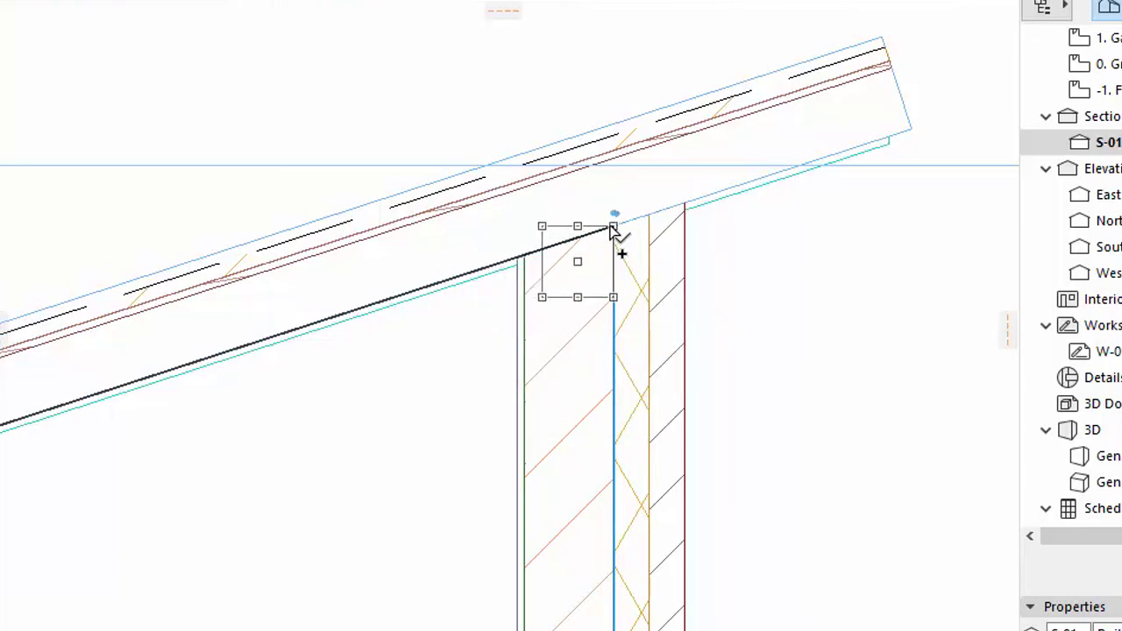
pyautogui.click(614, 227)
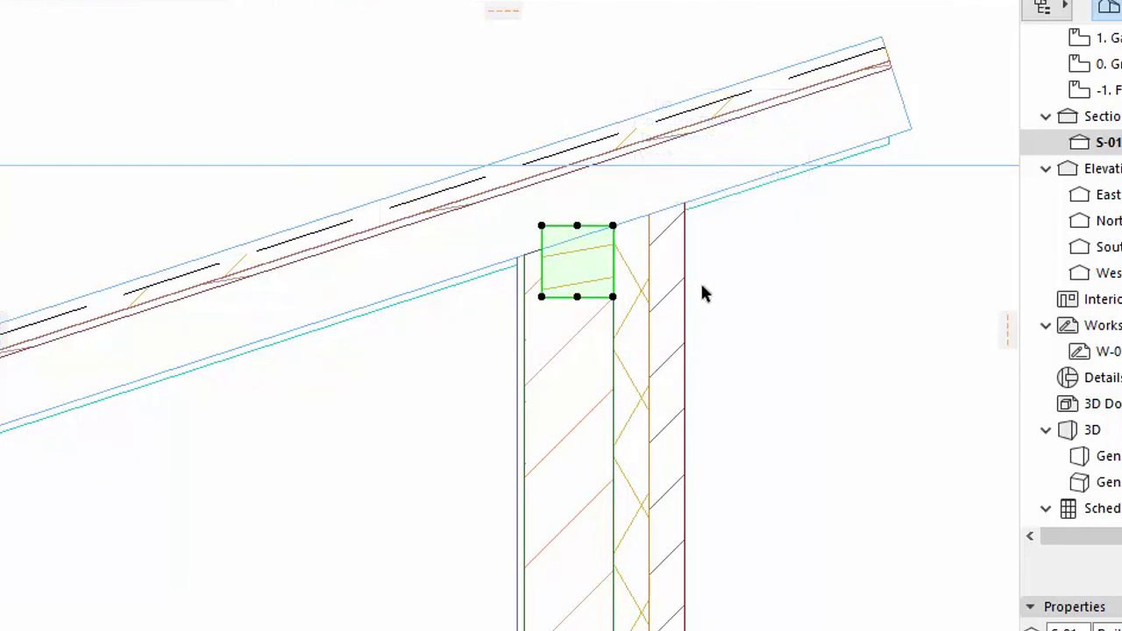
pyautogui.click(723, 293)
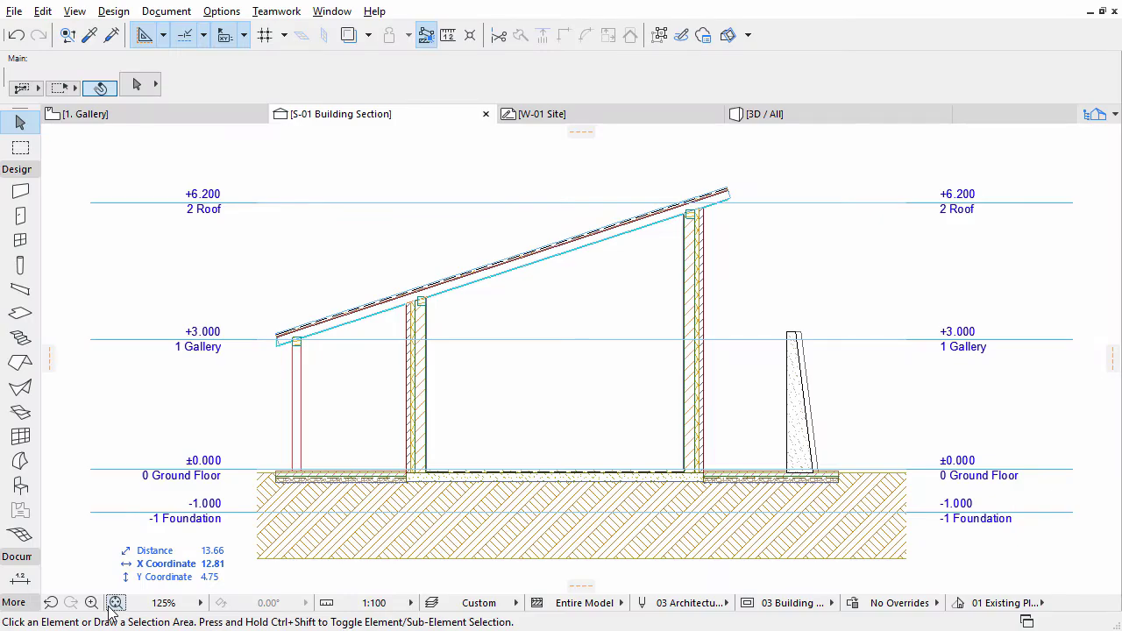
# - In the 3D view, select all four timber columns along the front of the porch
pyautogui.click(742, 114)
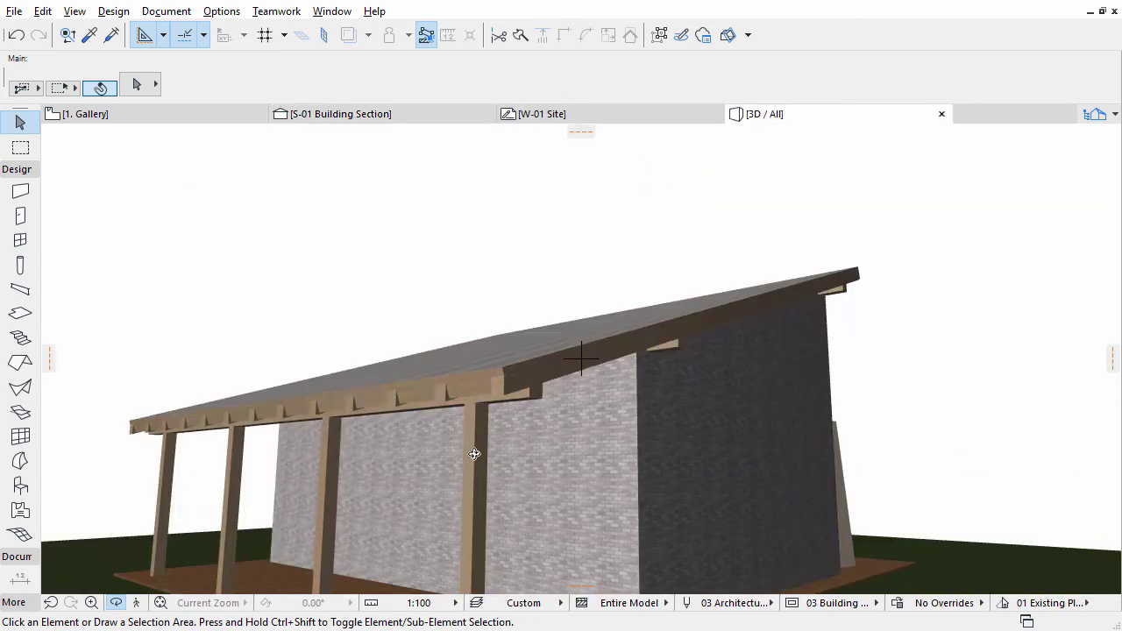
pyautogui.click(478, 461)
pyautogui.click(478, 460)
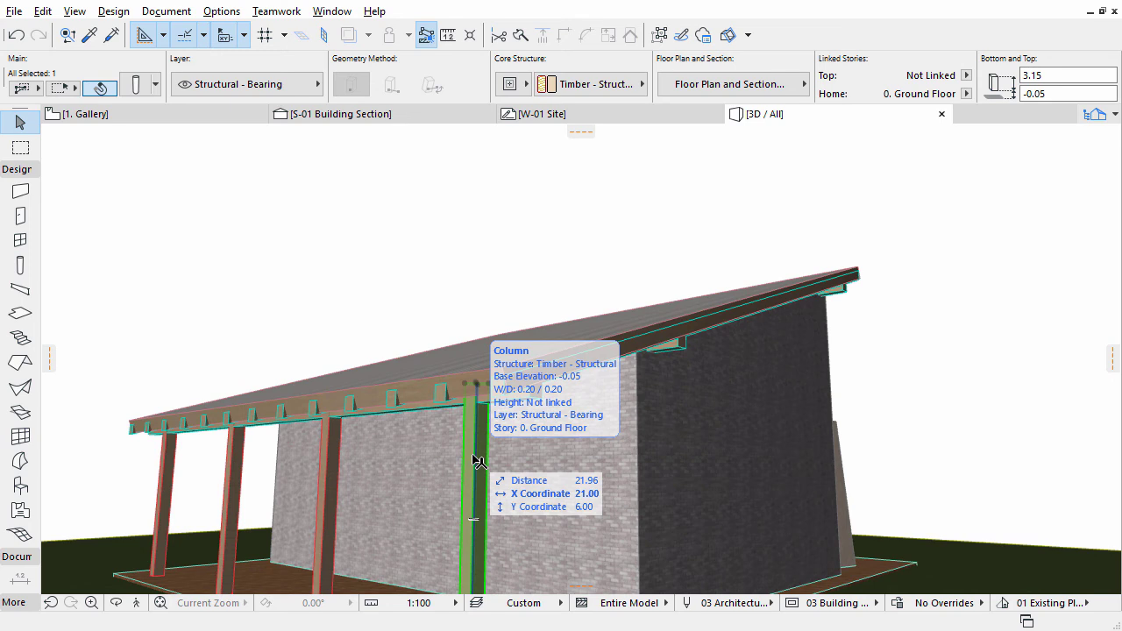
pyautogui.keyDown('shift'); pyautogui.click(334, 452); pyautogui.keyUp('shift')
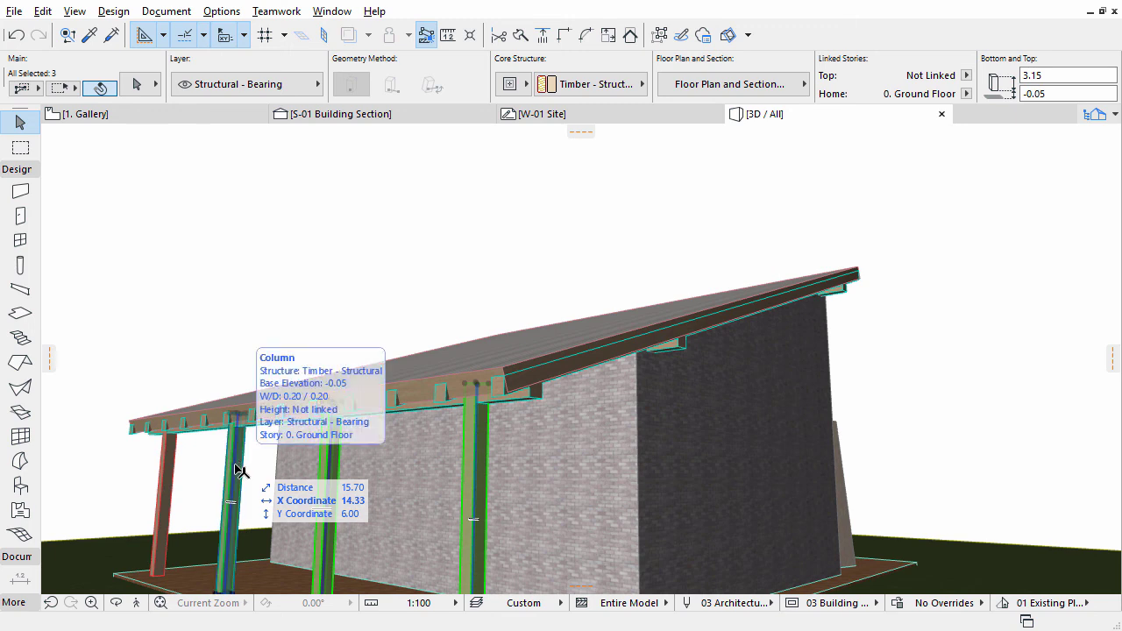
pyautogui.keyDown('shift'); pyautogui.click(238, 474); pyautogui.keyUp('shift')
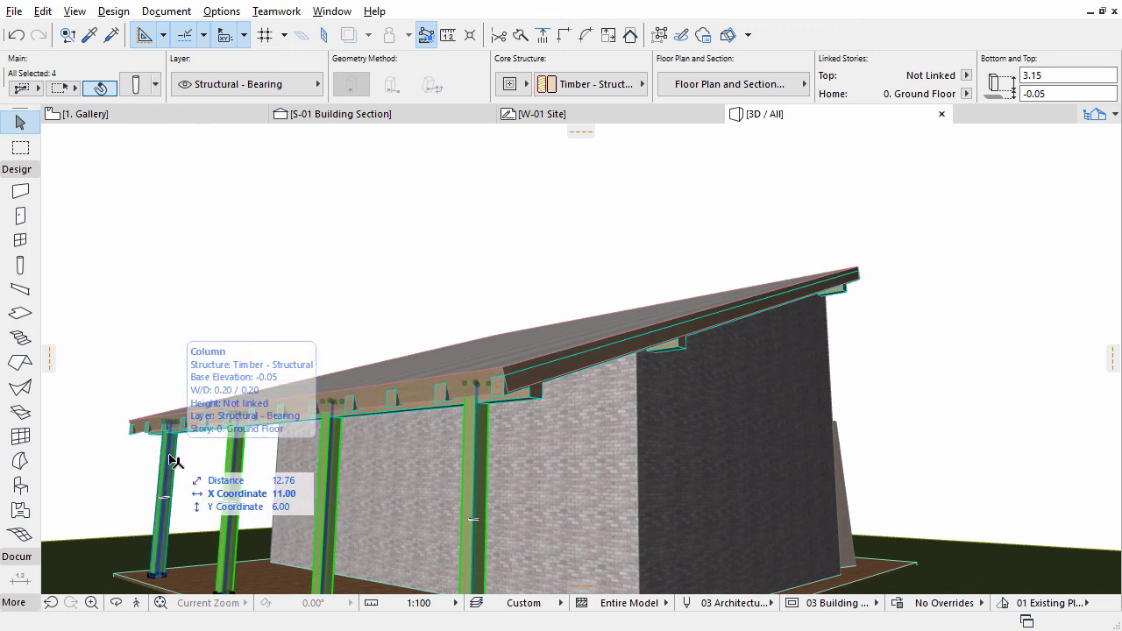
pyautogui.keyDown('shift'); pyautogui.click(174, 460); pyautogui.keyUp('shift')
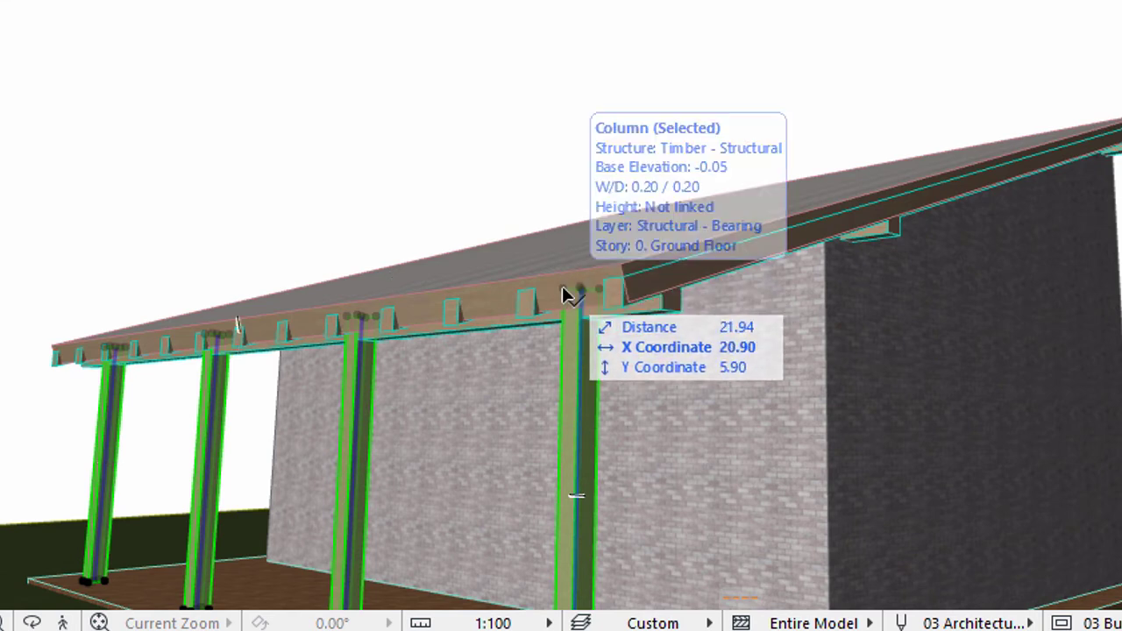
# - Stretch the height of the four selected porch columns to 2.91 m, so their tops meet the underside of the porch beam
pyautogui.click(565, 292)
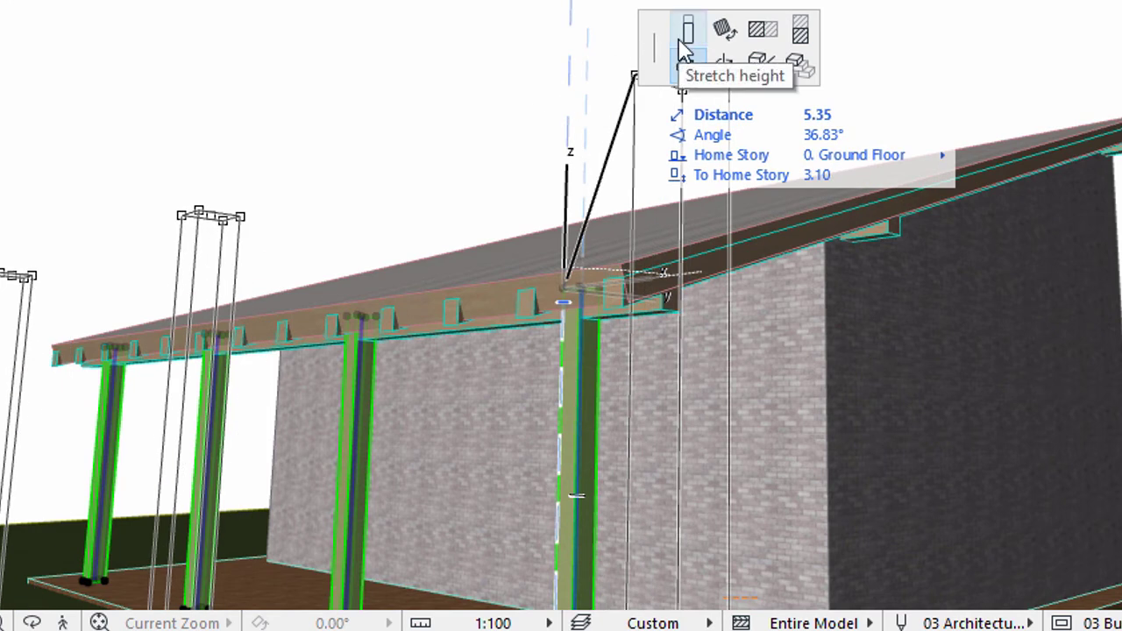
pyautogui.click(682, 44)
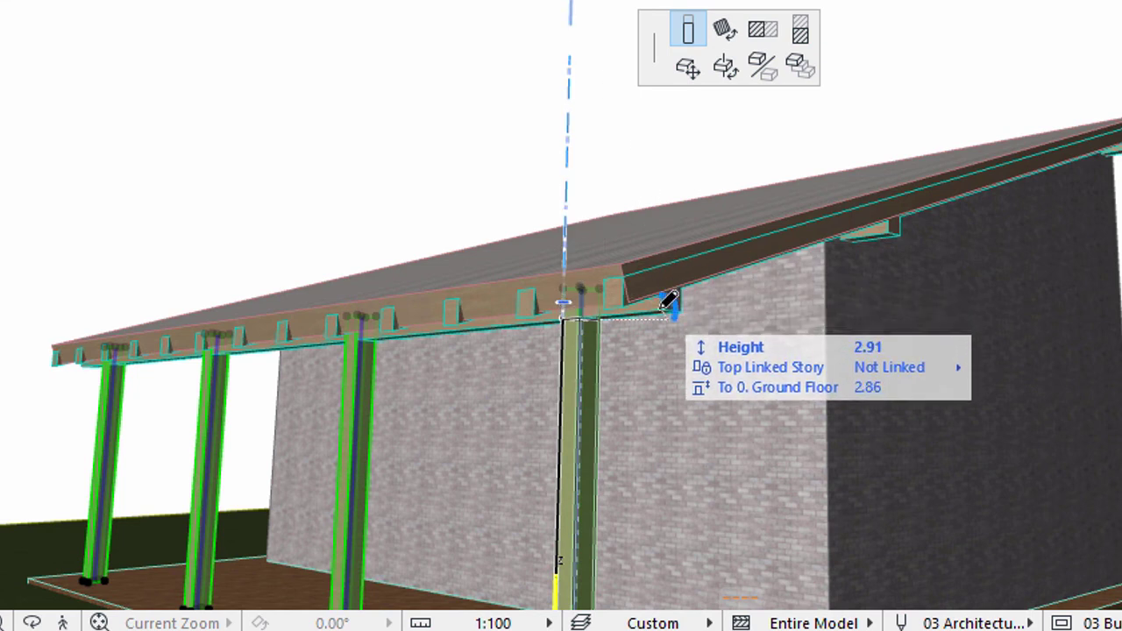
pyautogui.click(667, 301)
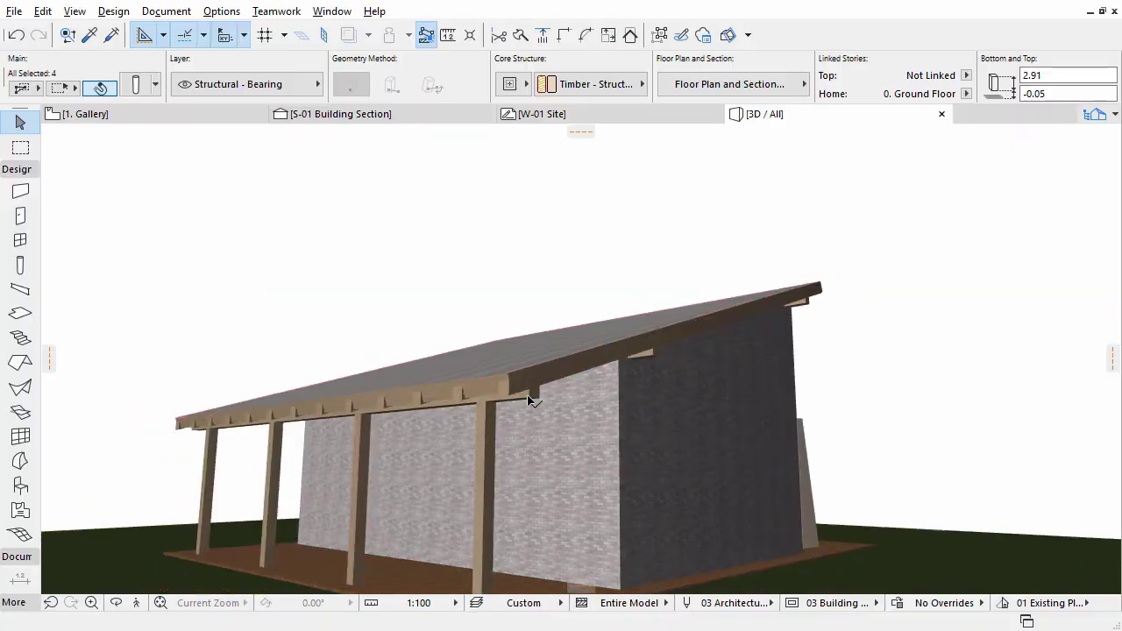
pyautogui.scroll(-2, 668, 301)
pyautogui.moveTo(241, 512); pyautogui.dragTo(285, 501)
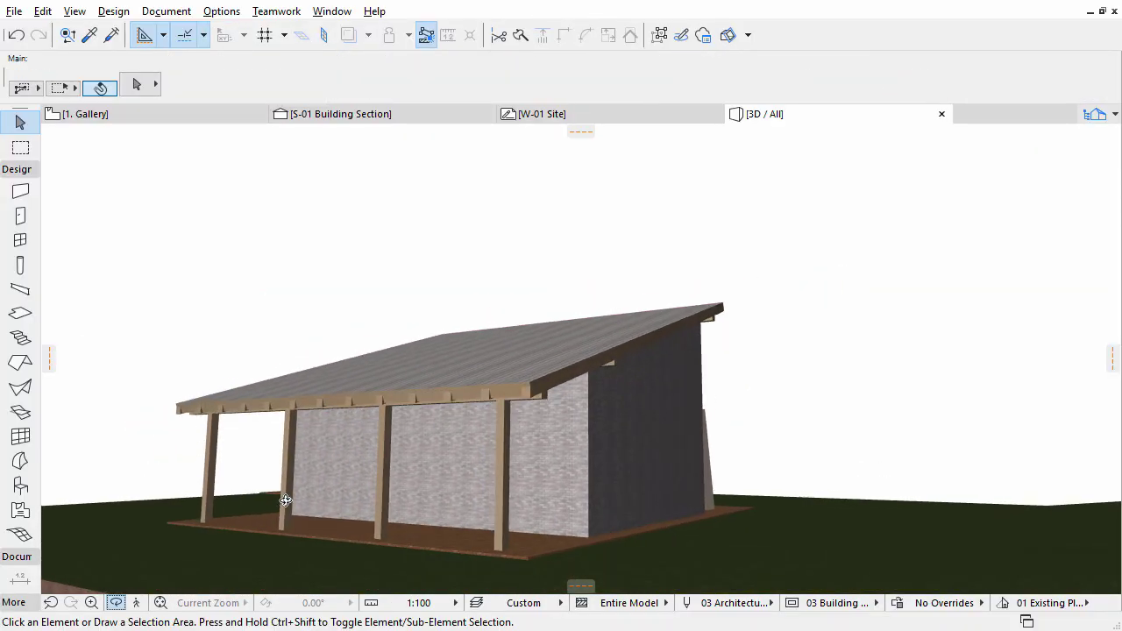